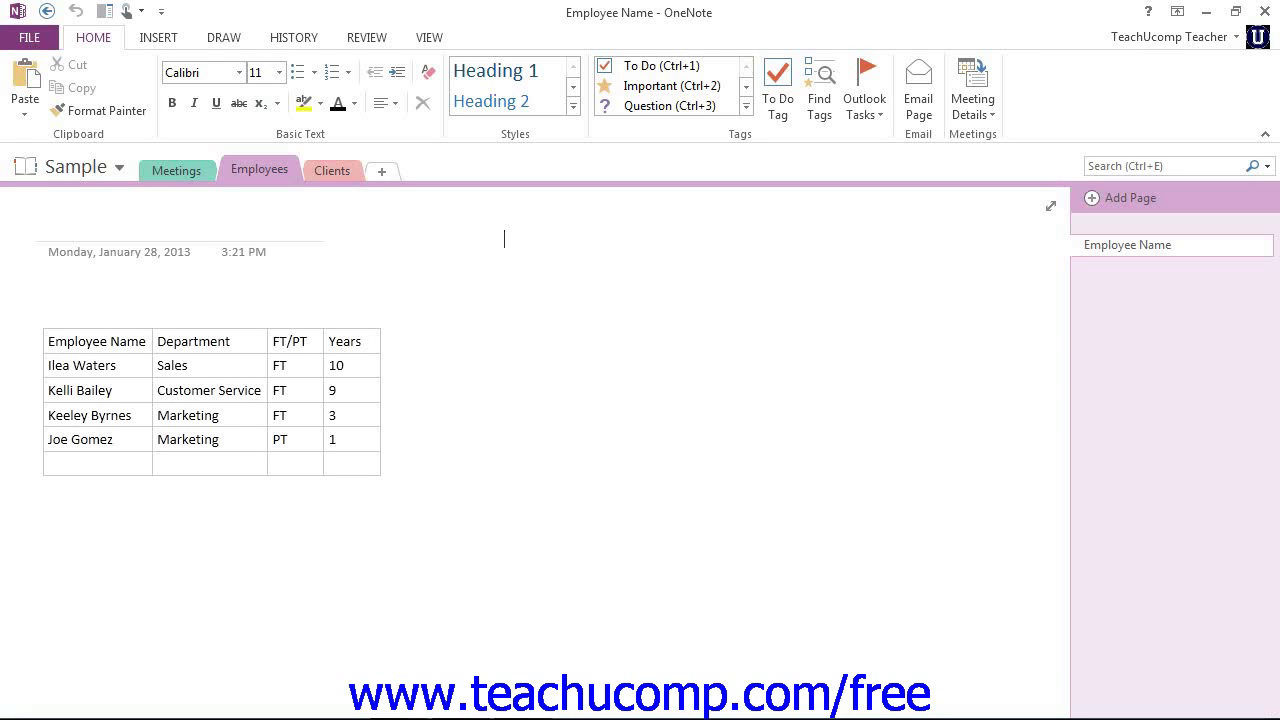
Show the Quick Access Toolbar below the ribbon and move it back above the ribbon
{"action": "left_click", "coordinate": [161, 11]}
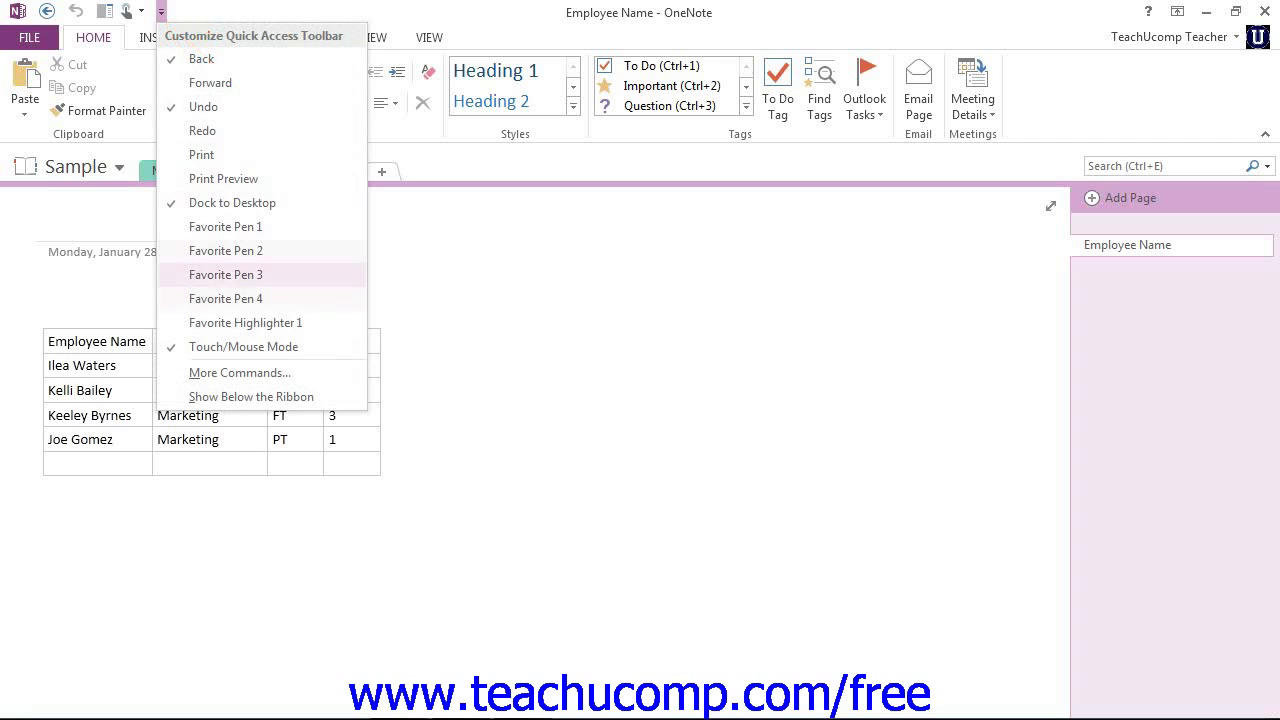
{"action": "left_click", "coordinate": [250, 396]}
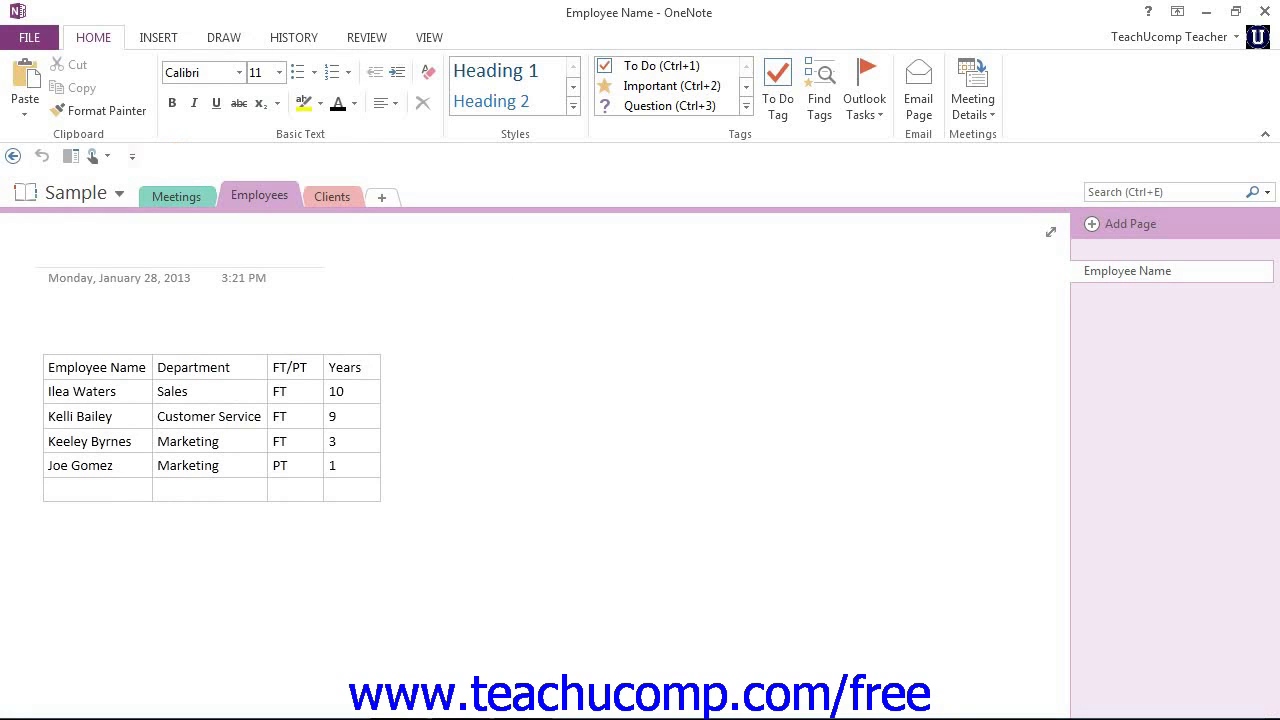
{"action": "left_click", "coordinate": [132, 156]}
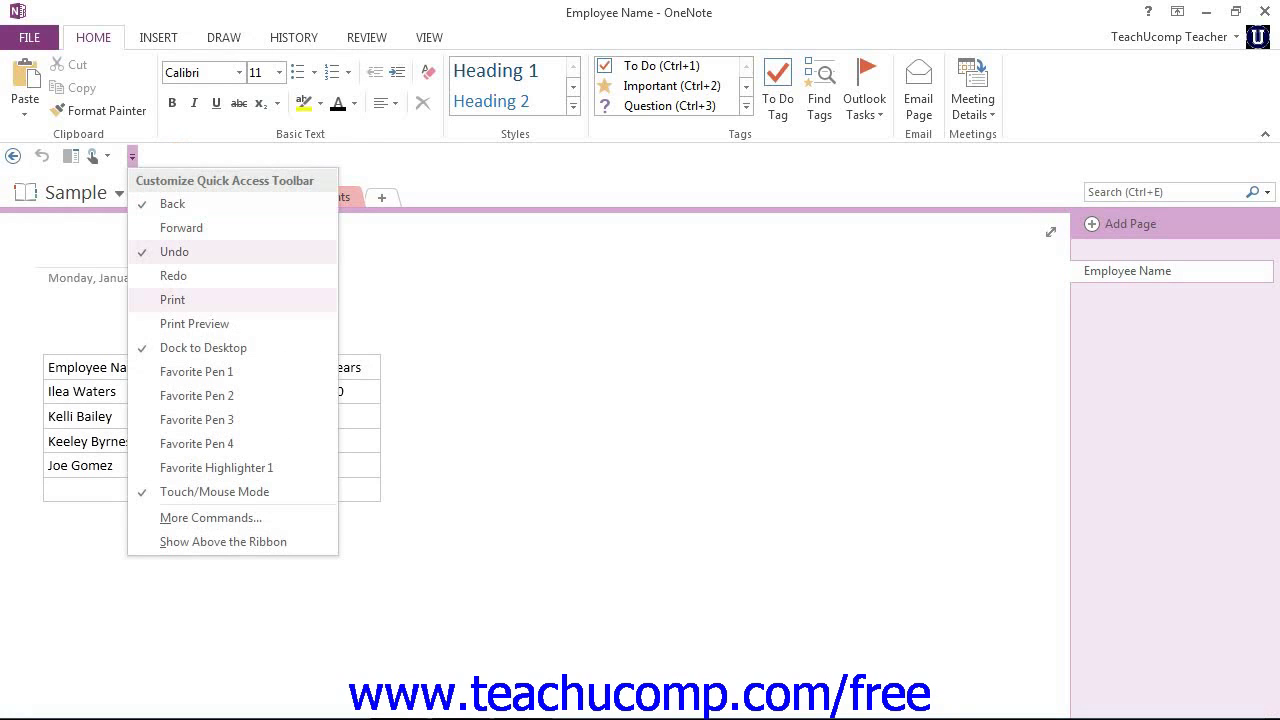
{"action": "left_click", "coordinate": [223, 541]}
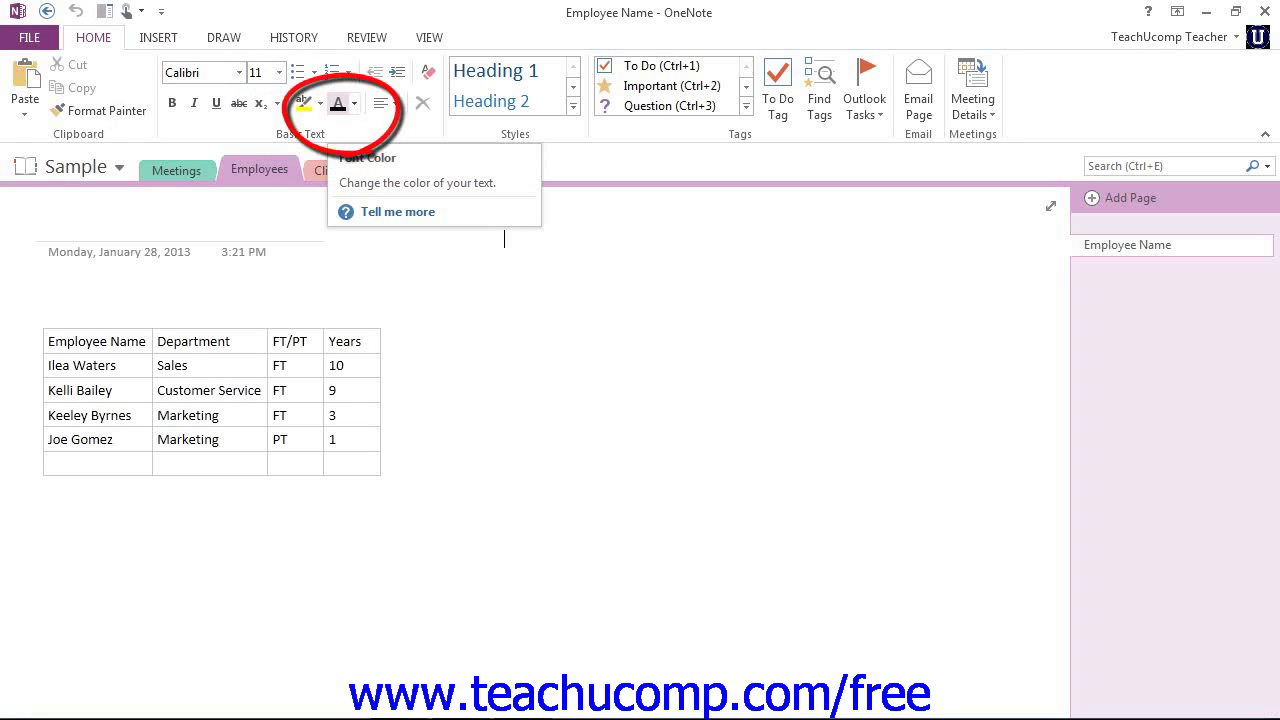
Add the Font Color command to the Quick Access Toolbar and remove it from the toolbar again
{"action": "right_click", "coordinate": [338, 103]}
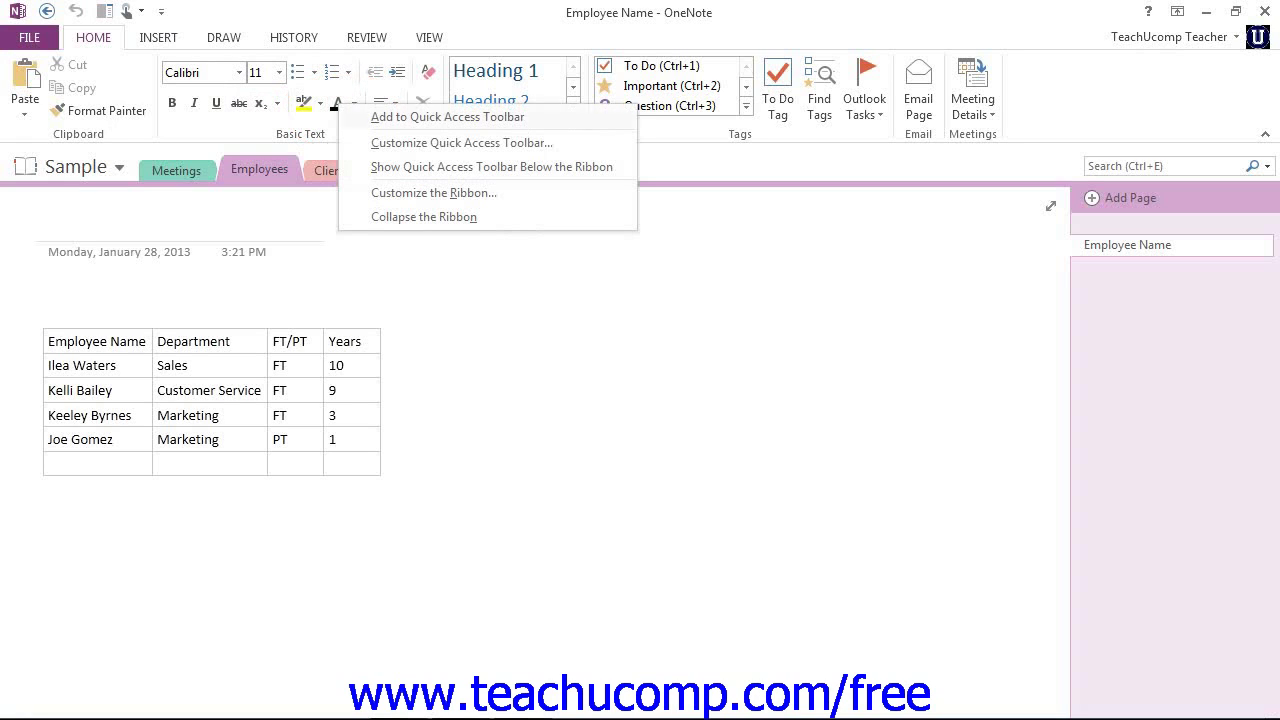
{"action": "left_click", "coordinate": [447, 117]}
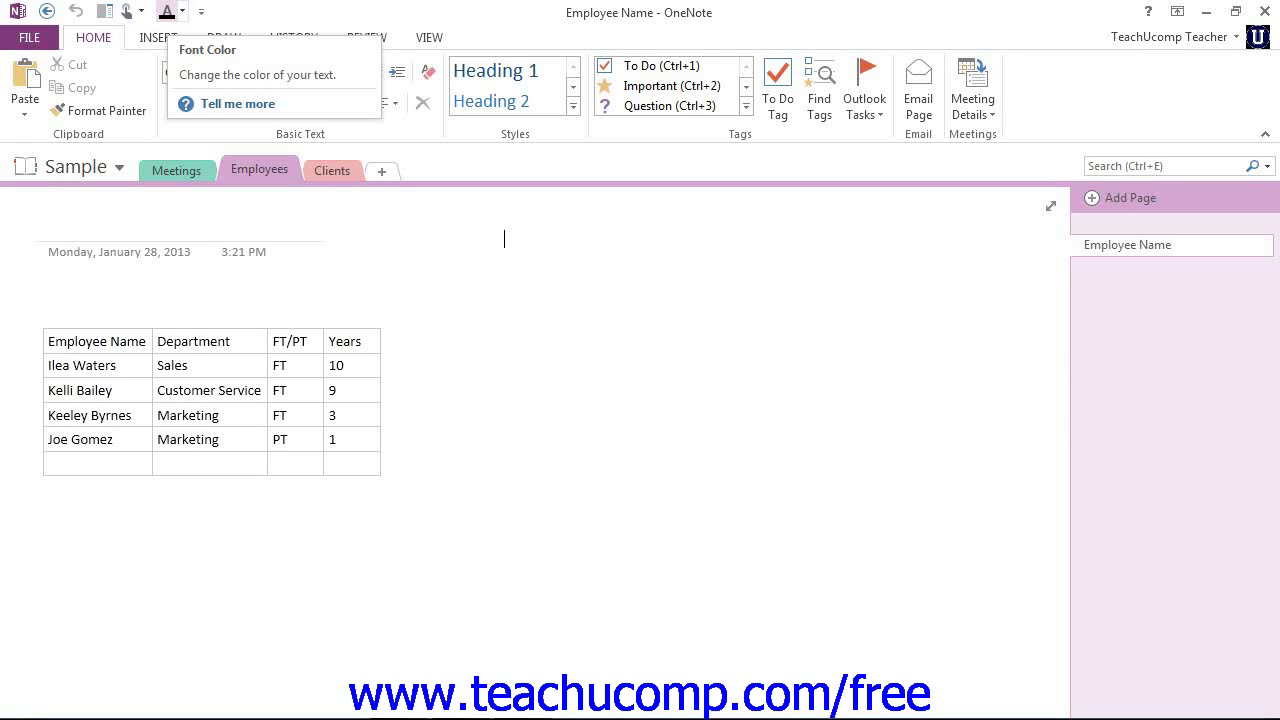
{"action": "right_click", "coordinate": [167, 13]}
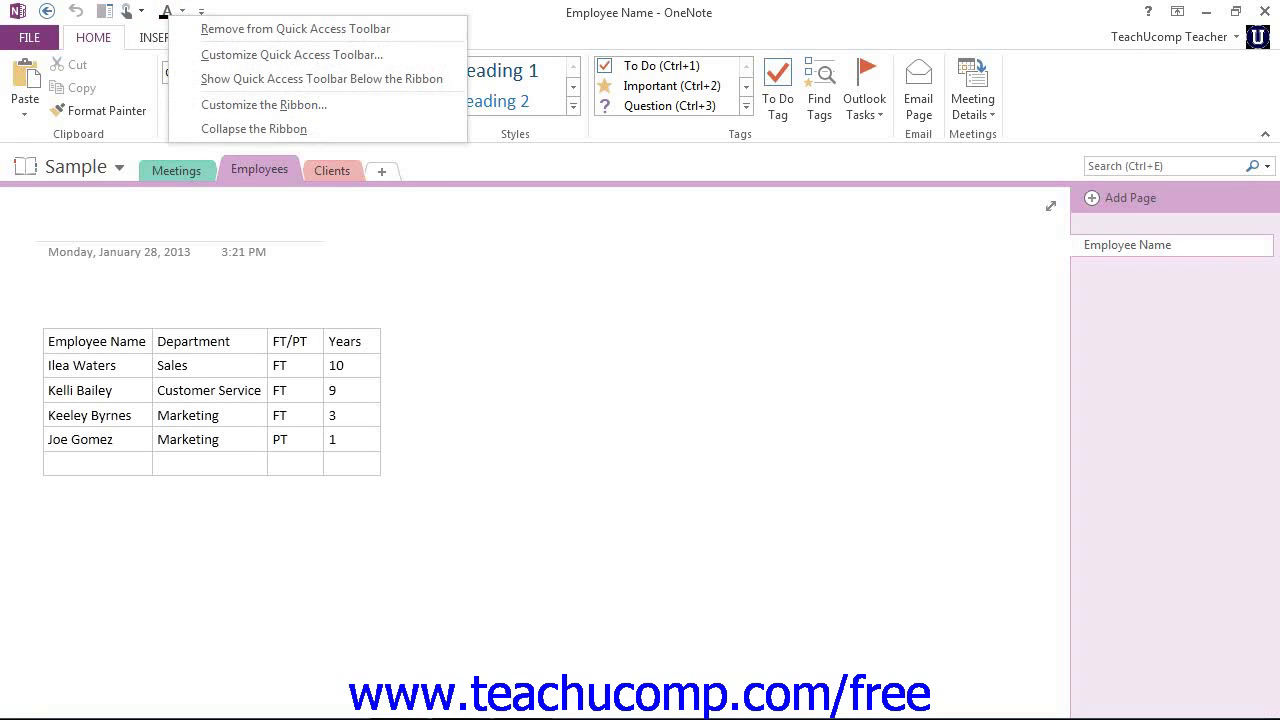
{"action": "left_click", "coordinate": [295, 28]}
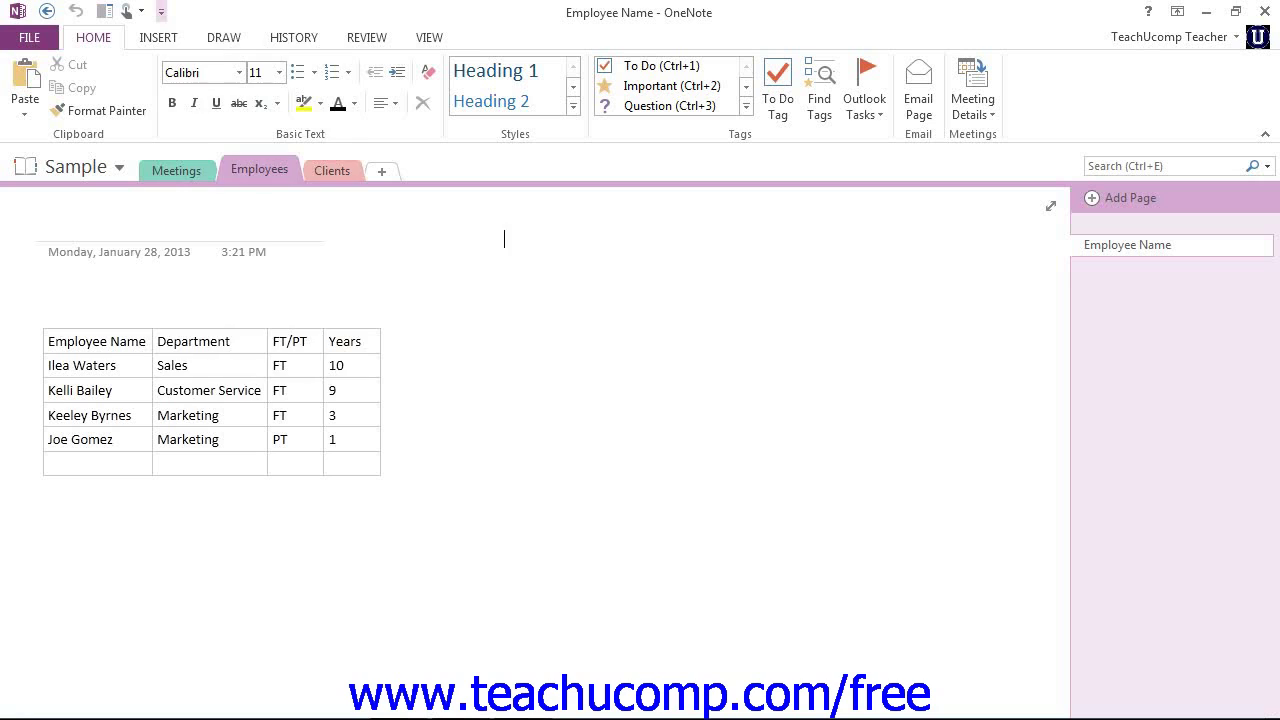
{"action": "left_click", "coordinate": [160, 11]}
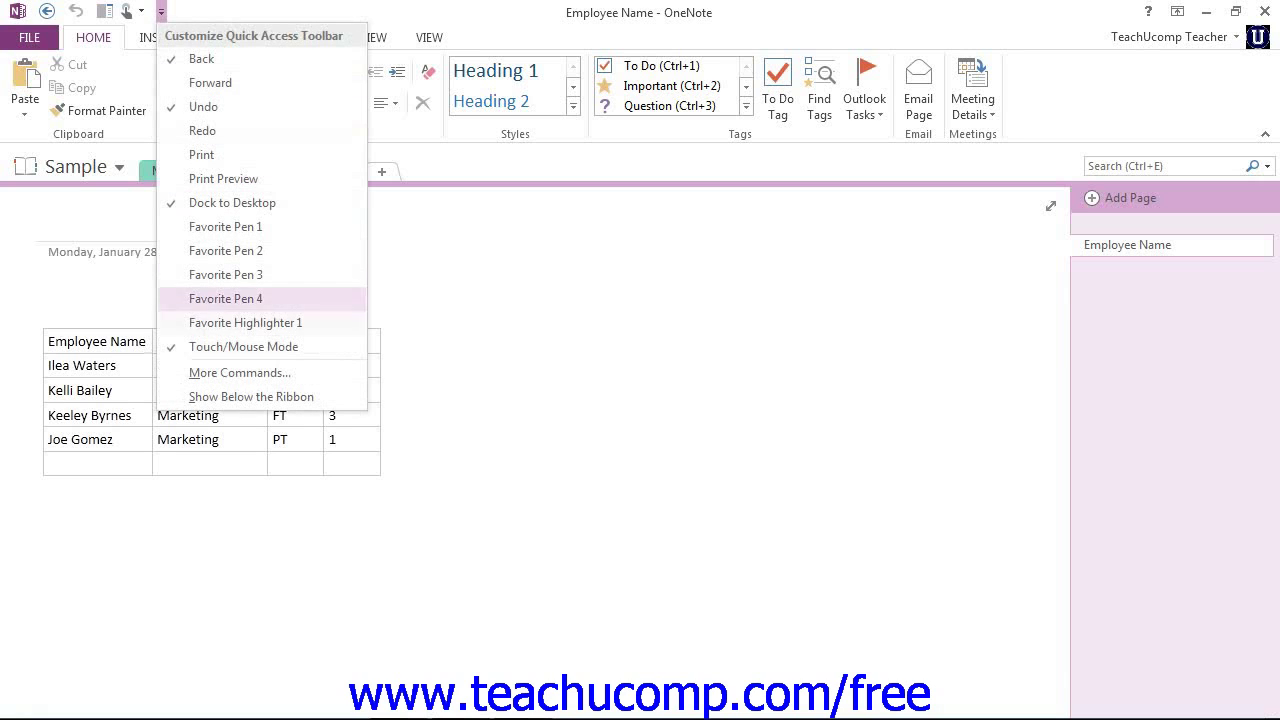
{"action": "left_click", "coordinate": [504, 238]}
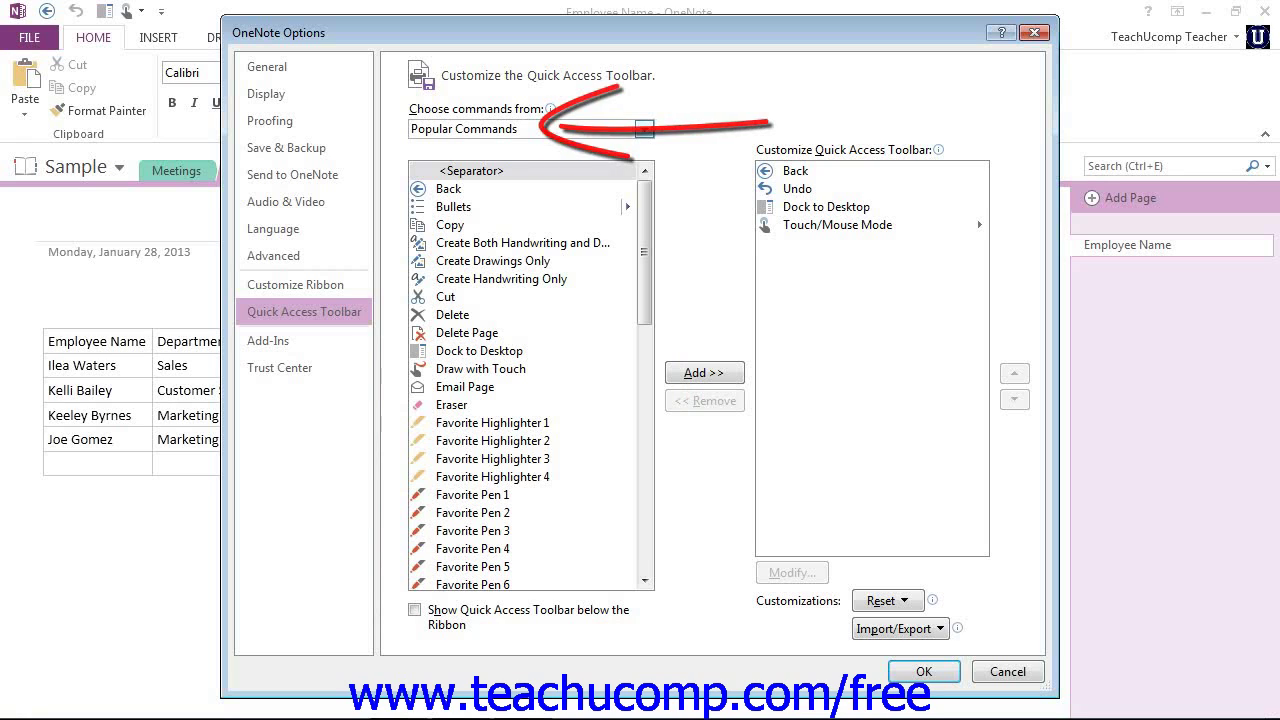
List the Insert Tab commands as the source for customizing the Quick Access Toolbar
{"action": "key", "text": "alt+Down"}
{"action": "key", "text": "Down"}
{"action": "key", "text": "Down"}
{"action": "key", "text": "Down"}
{"action": "key", "text": "Down"}
{"action": "key", "text": "Down"}
{"action": "key", "text": "Down"}
{"action": "key", "text": "Down"}
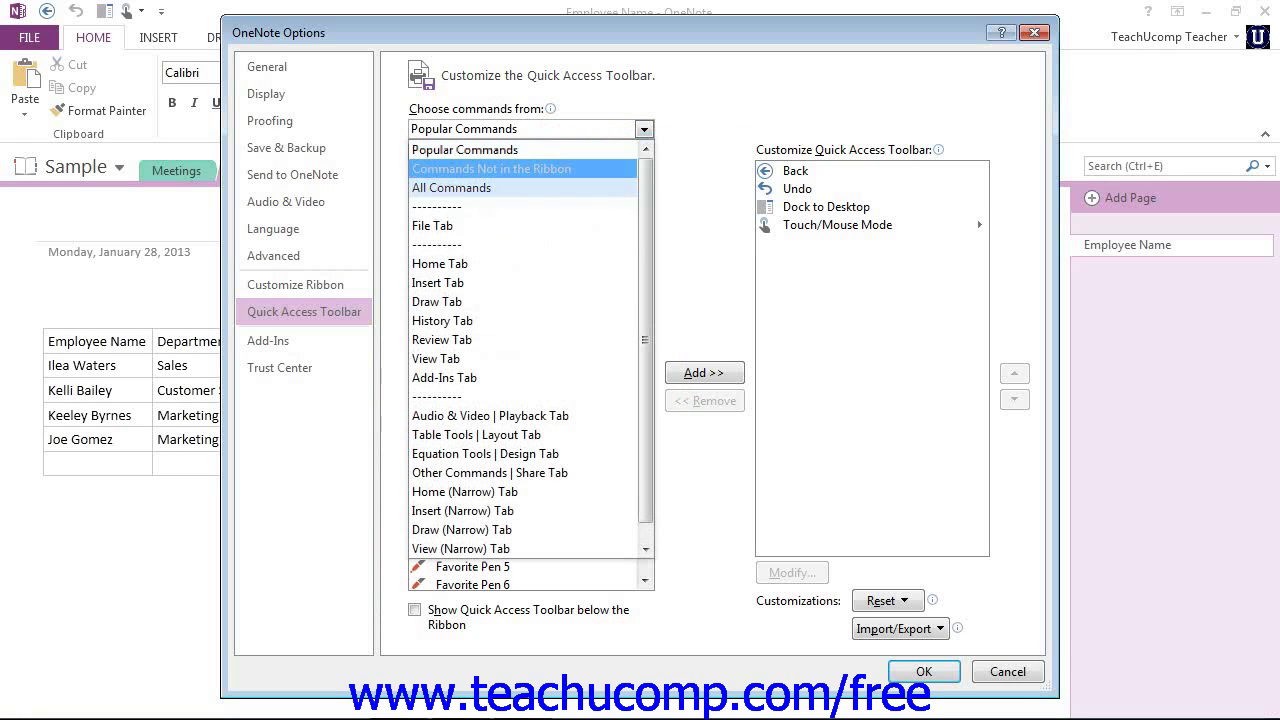
{"action": "key", "text": "Return"}
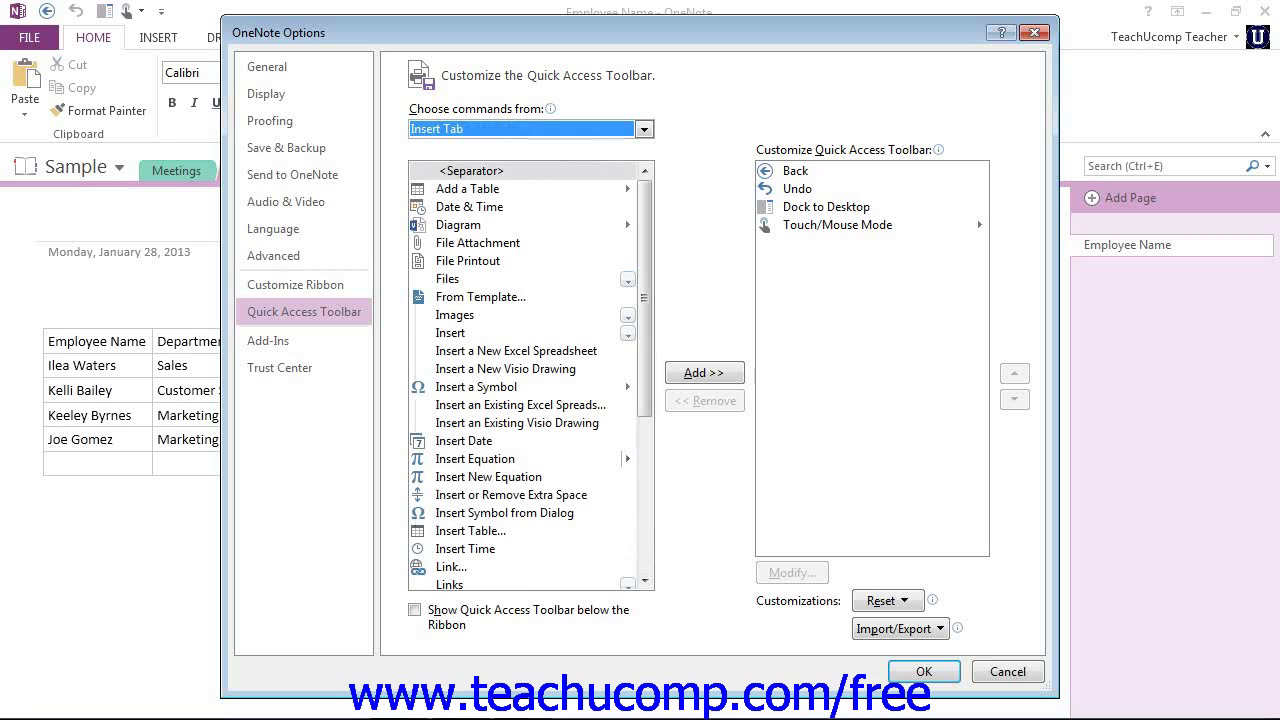
Switch the source of available commands back to Popular Commands
{"action": "key", "text": "alt+Down"}
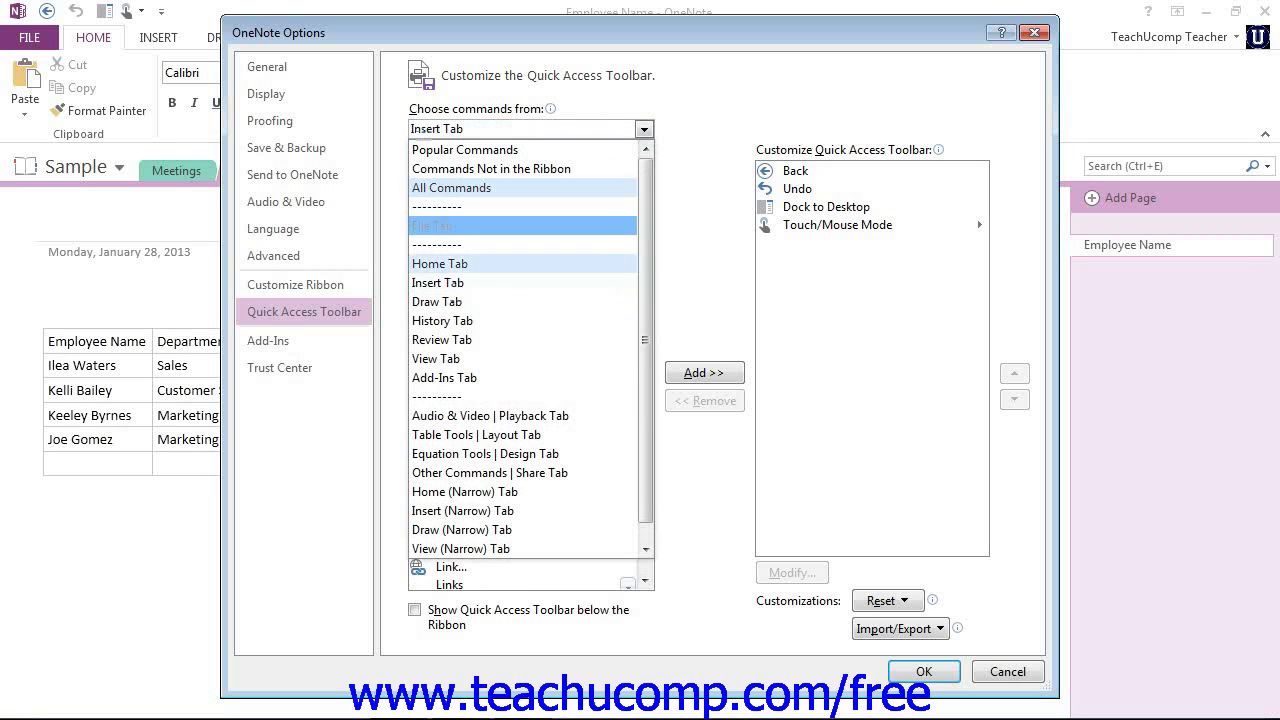
{"action": "key", "text": "Down"}
{"action": "key", "text": "Down"}
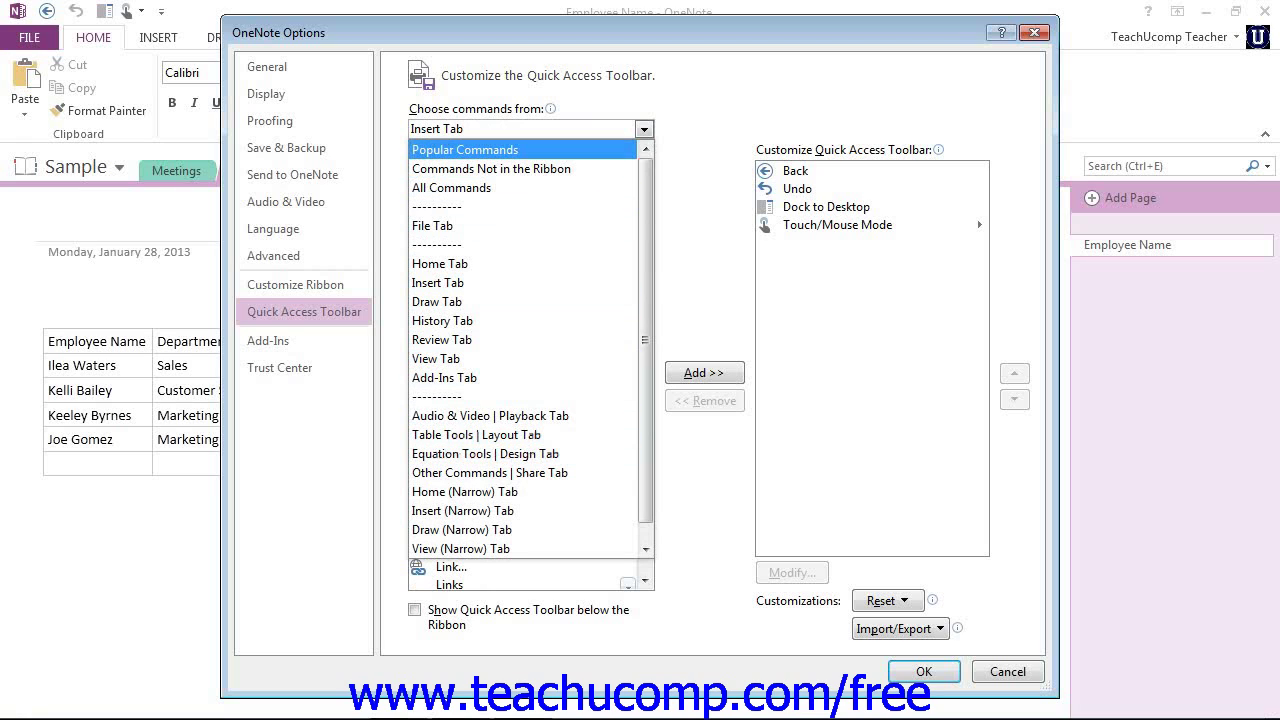
{"action": "left_click", "coordinate": [465, 149]}
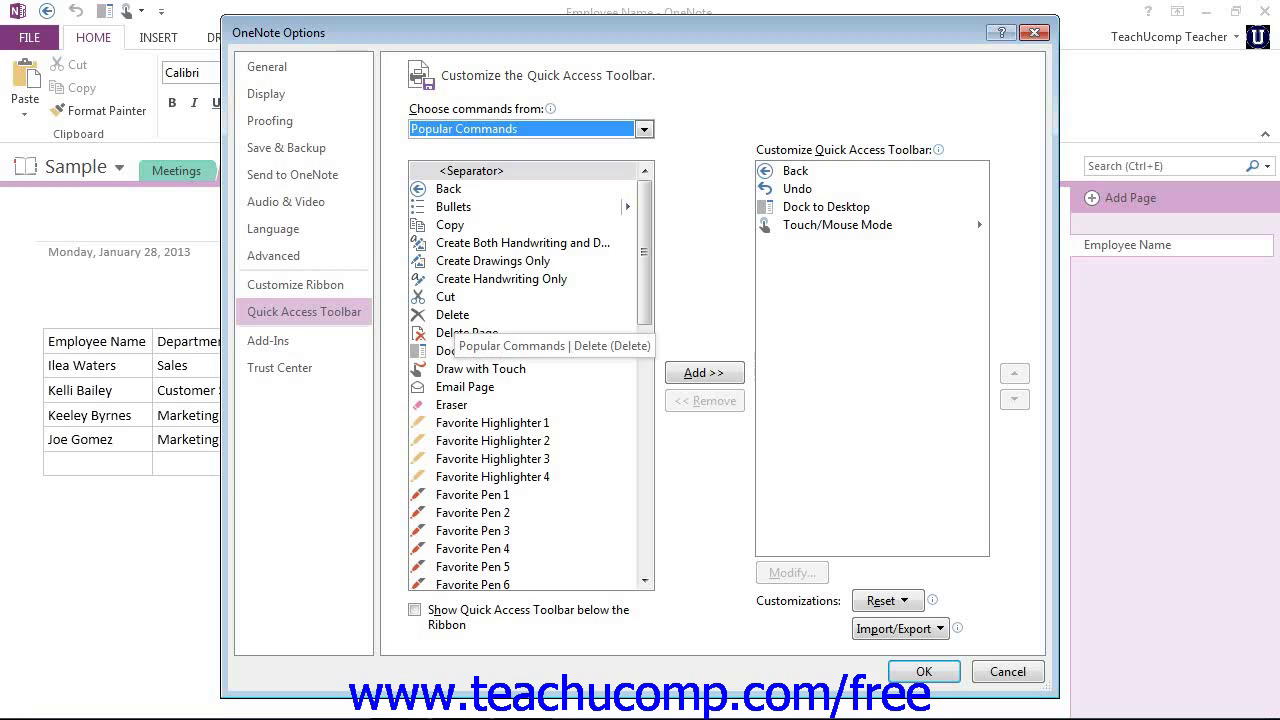
Add the Cut command to the Quick Access Toolbar's command list and remove it again
{"action": "left_click", "coordinate": [452, 314]}
{"action": "left_click", "coordinate": [446, 296]}
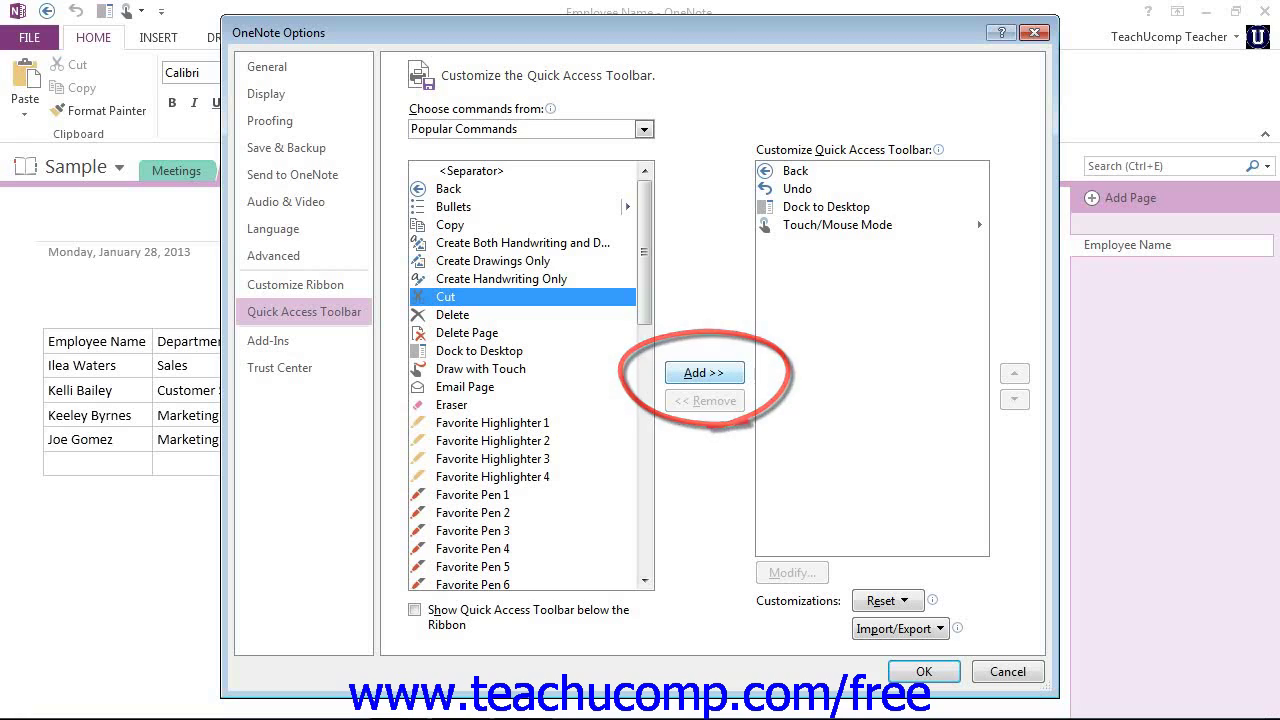
{"action": "key", "text": "alt+a"}
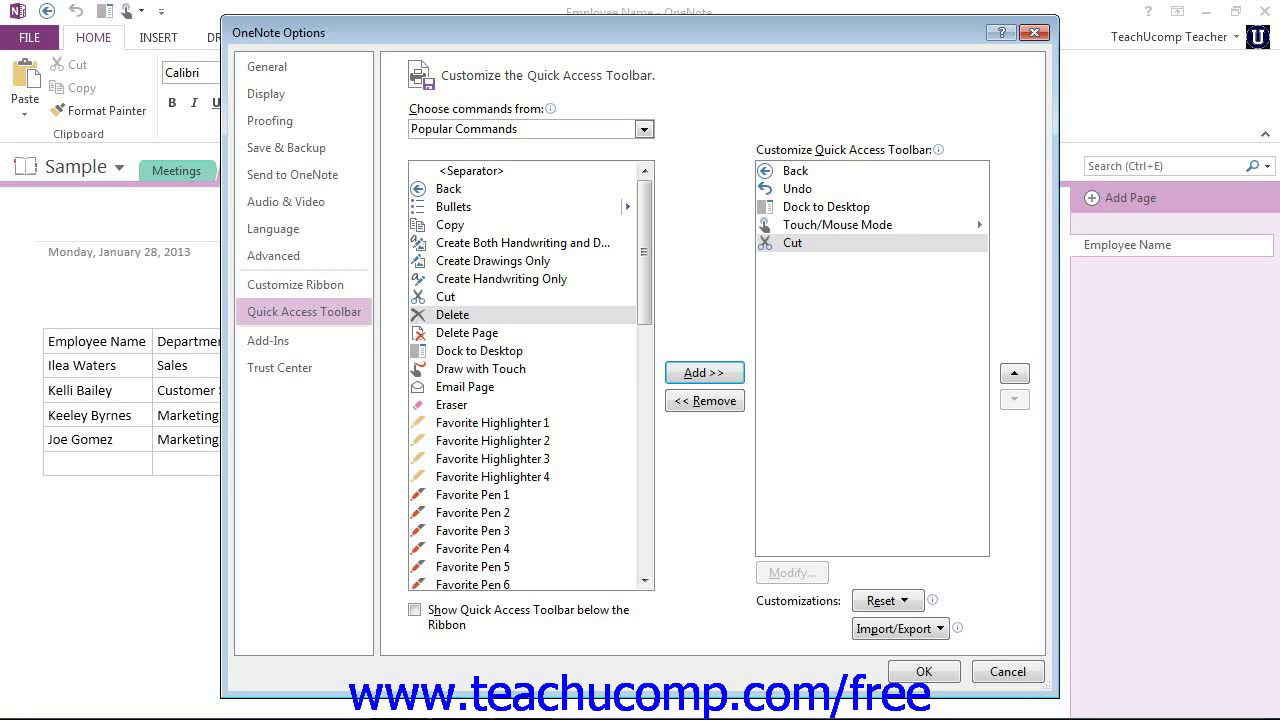
{"action": "left_click", "coordinate": [792, 242]}
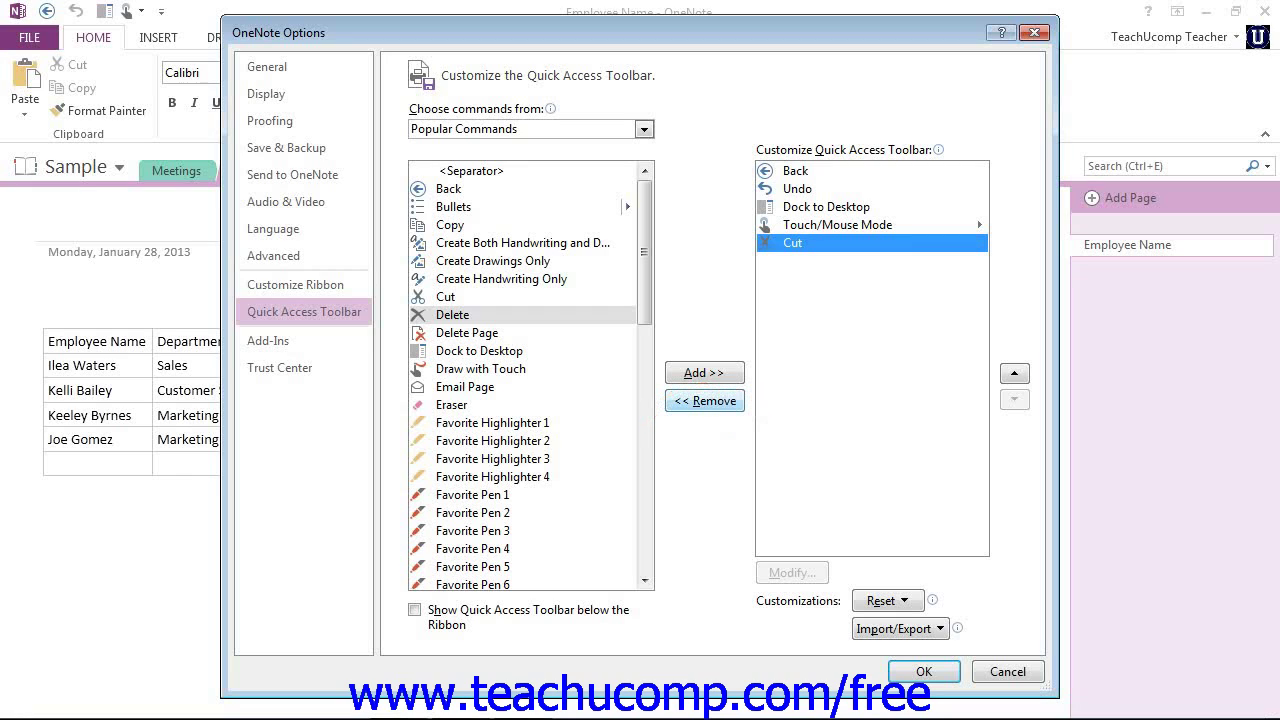
{"action": "key", "text": "alt+r"}
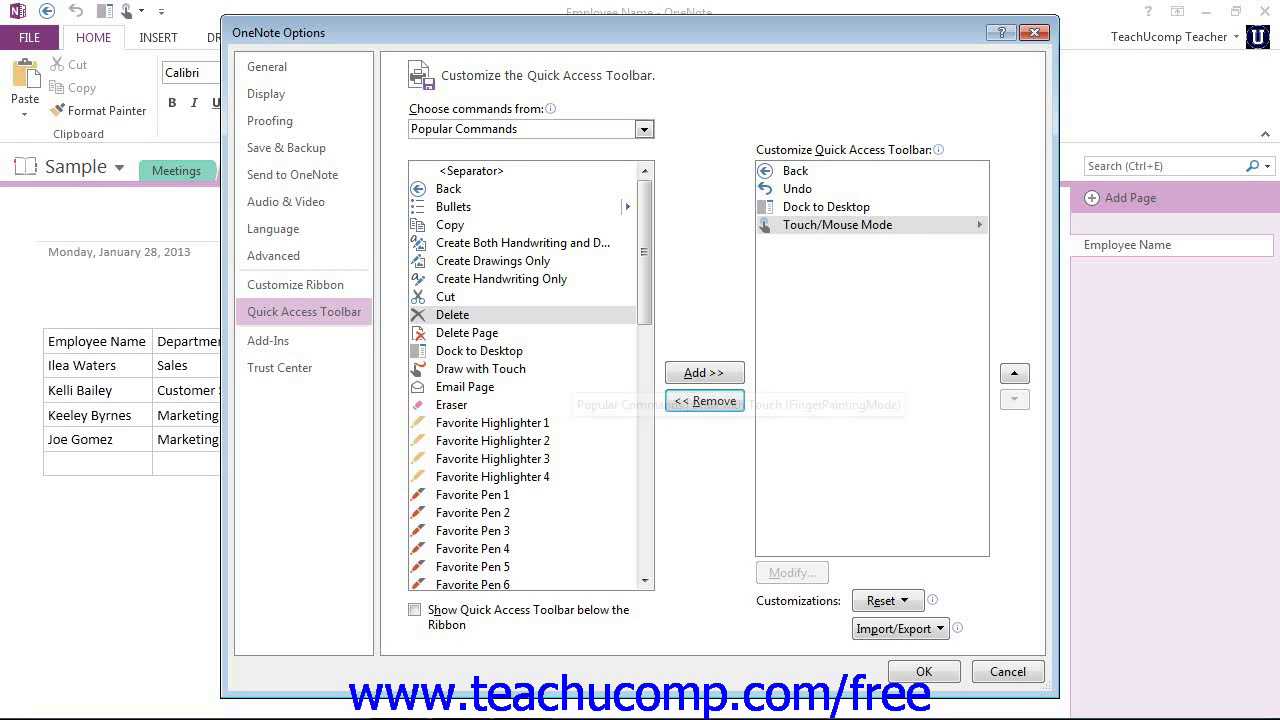
Add the Email Page command to the Quick Access Toolbar and move it to first place in the order
{"action": "left_click", "coordinate": [465, 386]}
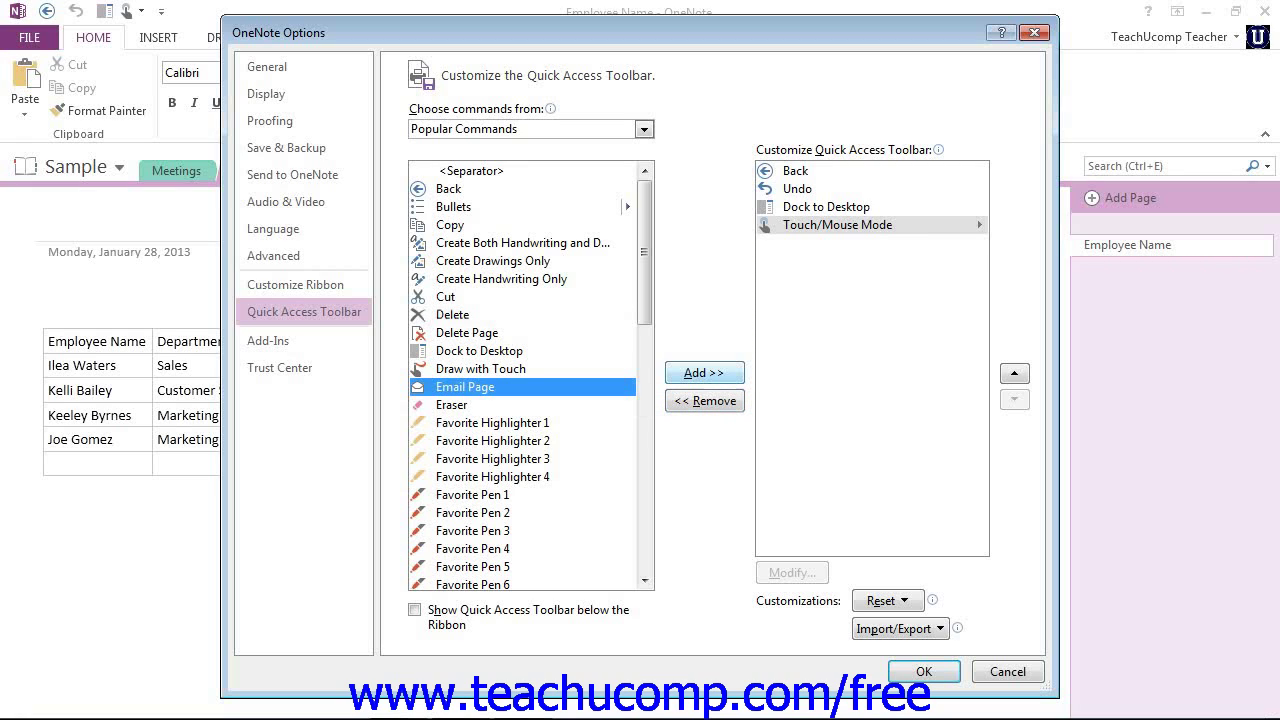
{"action": "left_click", "coordinate": [704, 372]}
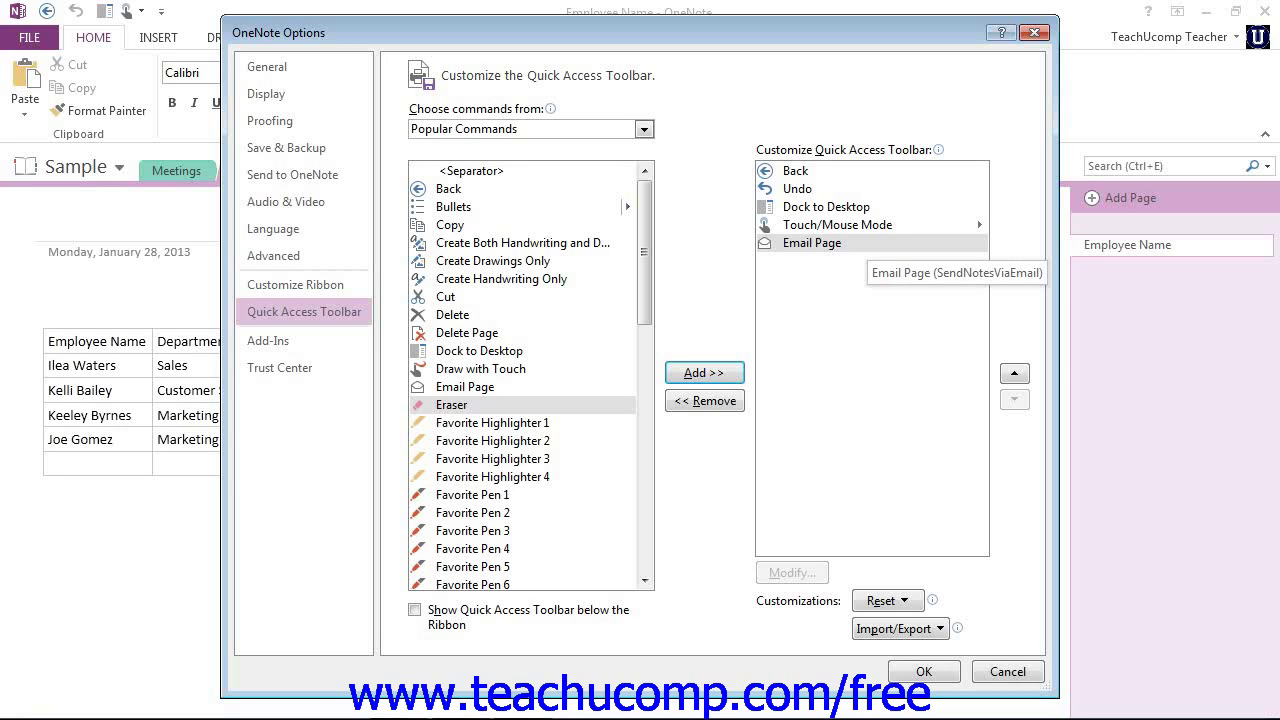
{"action": "left_click", "coordinate": [812, 243]}
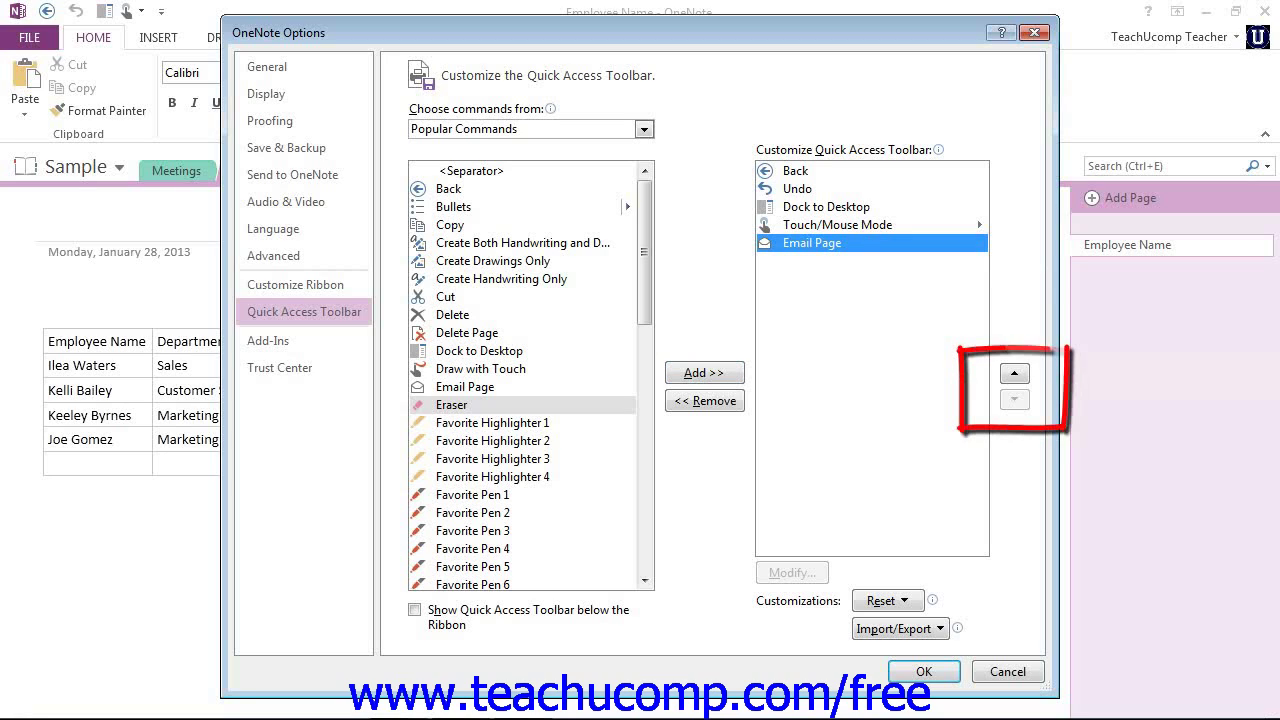
{"action": "left_click", "coordinate": [1014, 373]}
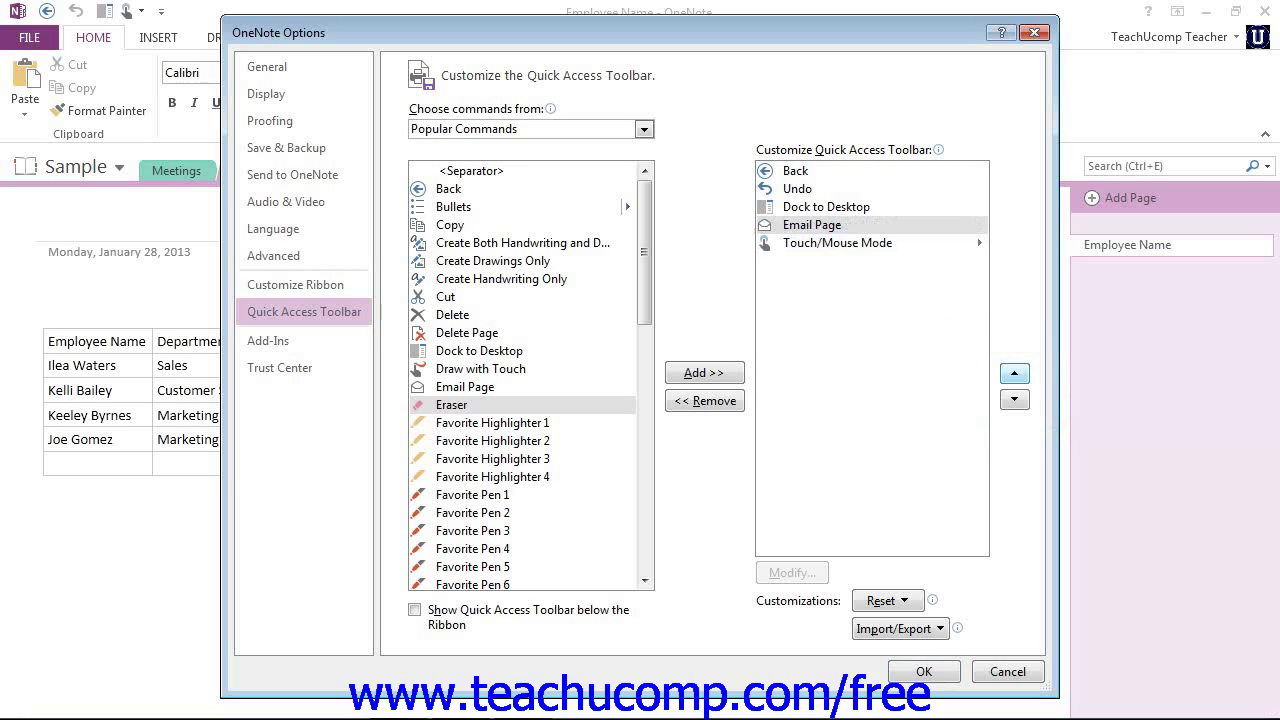
{"action": "left_click", "coordinate": [1014, 373]}
{"action": "left_click", "coordinate": [1014, 373]}
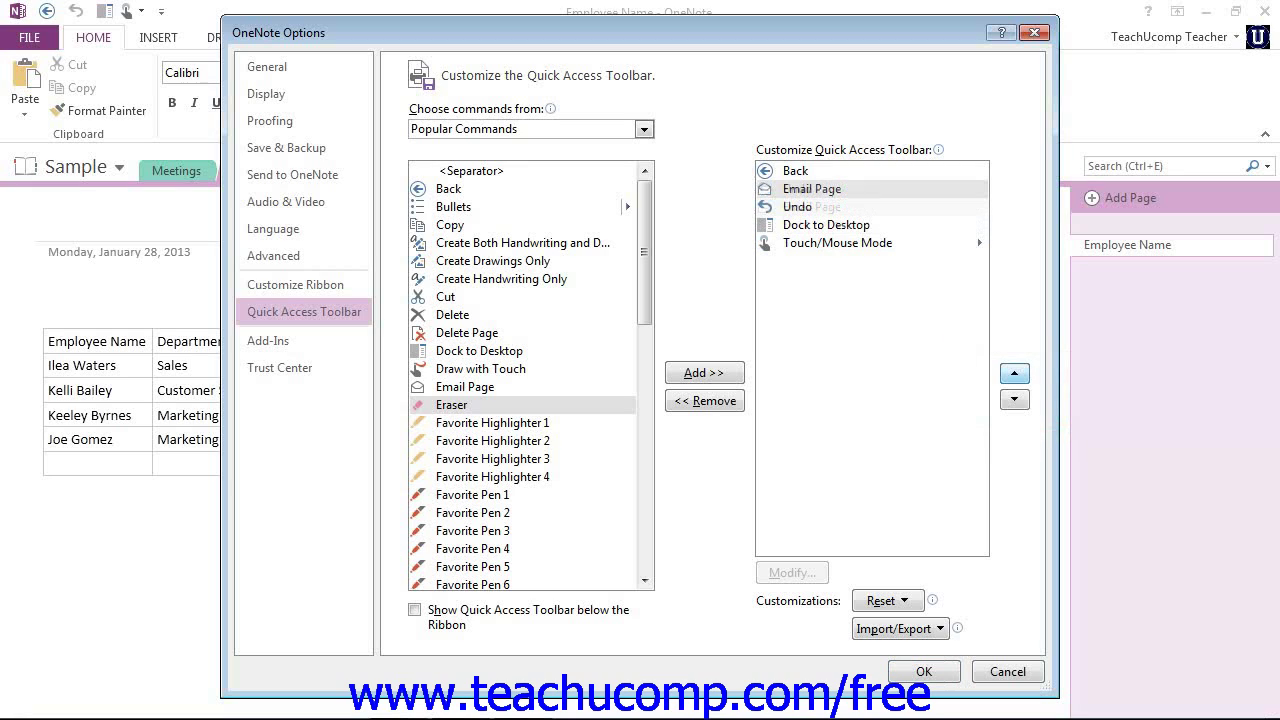
{"action": "left_click", "coordinate": [1014, 373]}
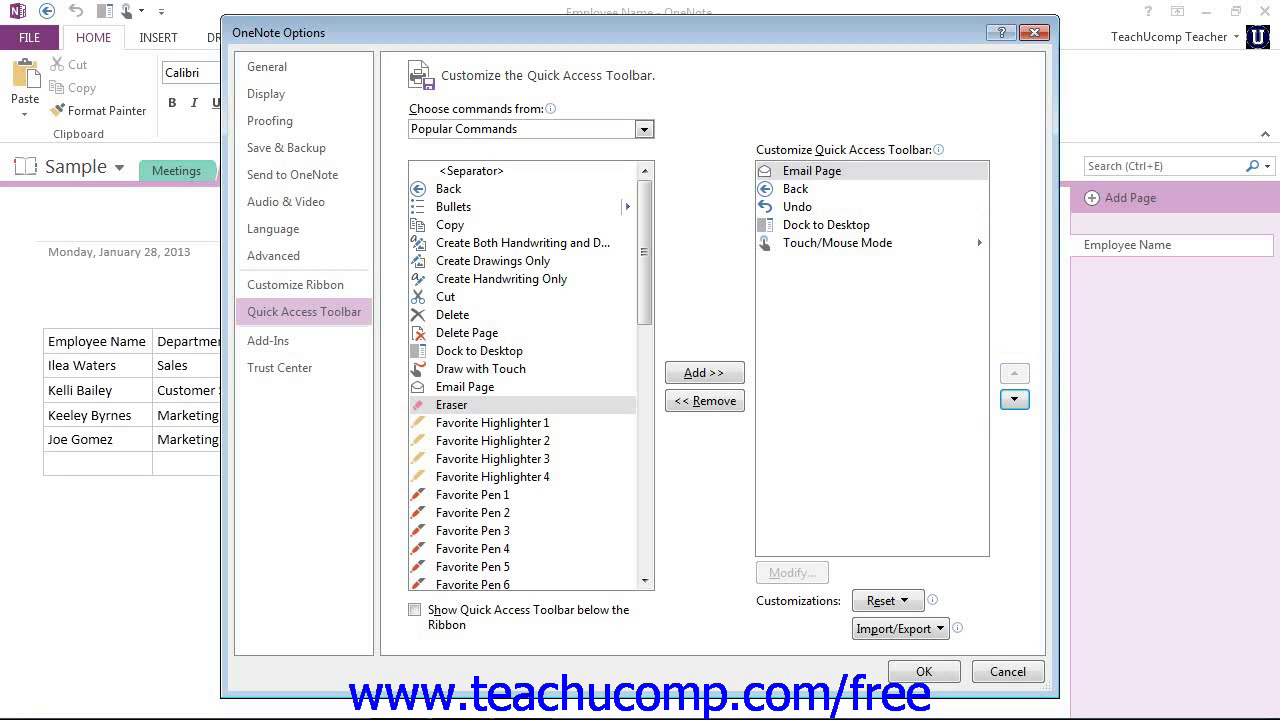
Move Email Page down between Dock to Desktop and Touch/Mouse Mode and apply the toolbar customization
{"action": "left_click", "coordinate": [1014, 399]}
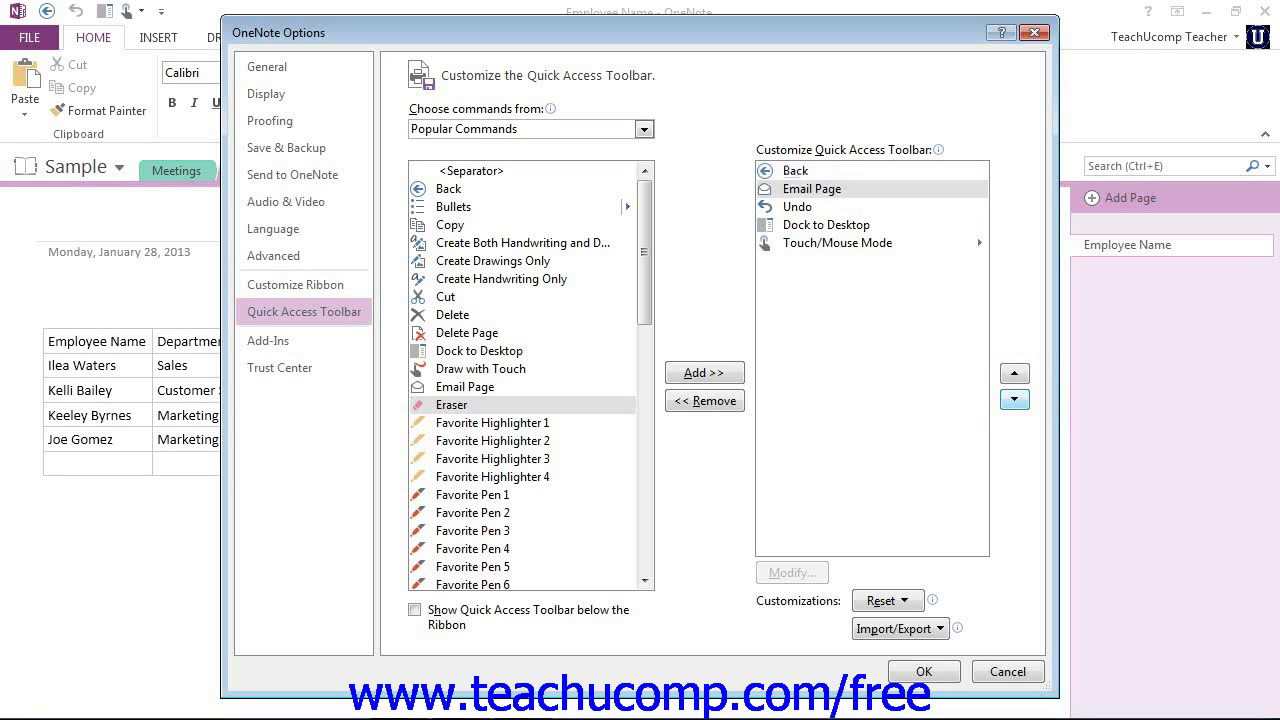
{"action": "left_click", "coordinate": [1014, 399]}
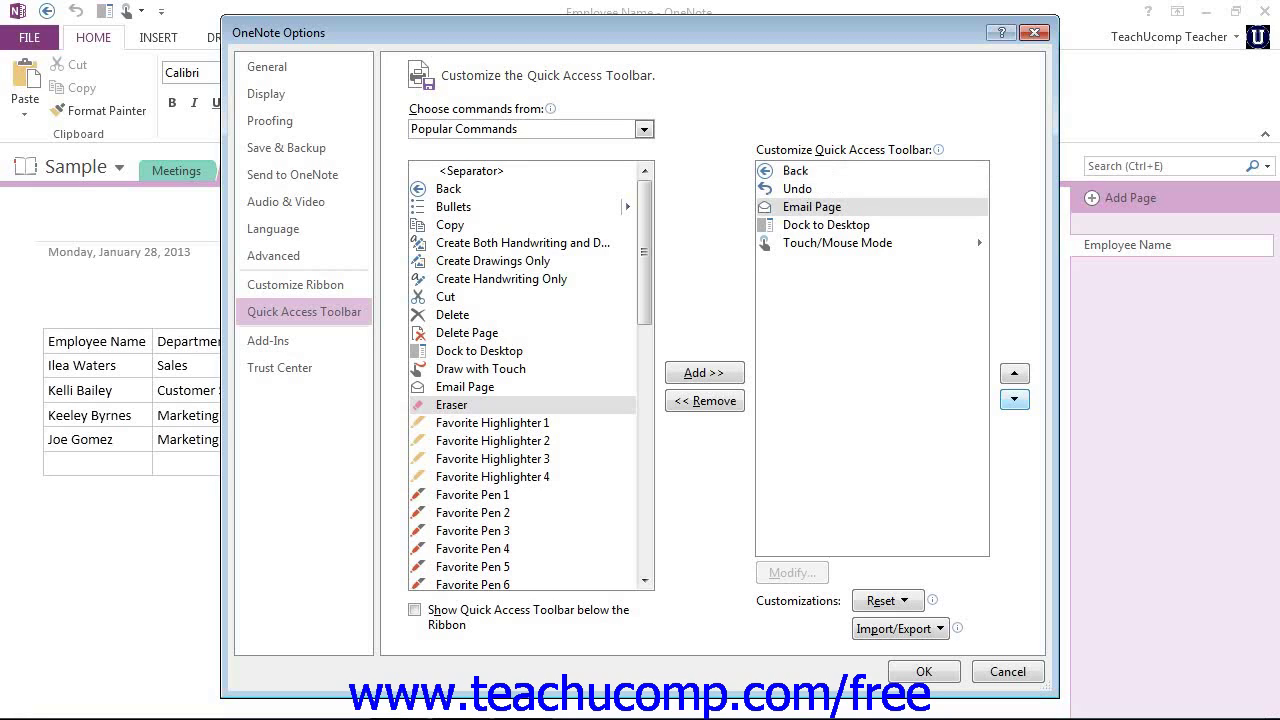
{"action": "left_click", "coordinate": [1014, 399]}
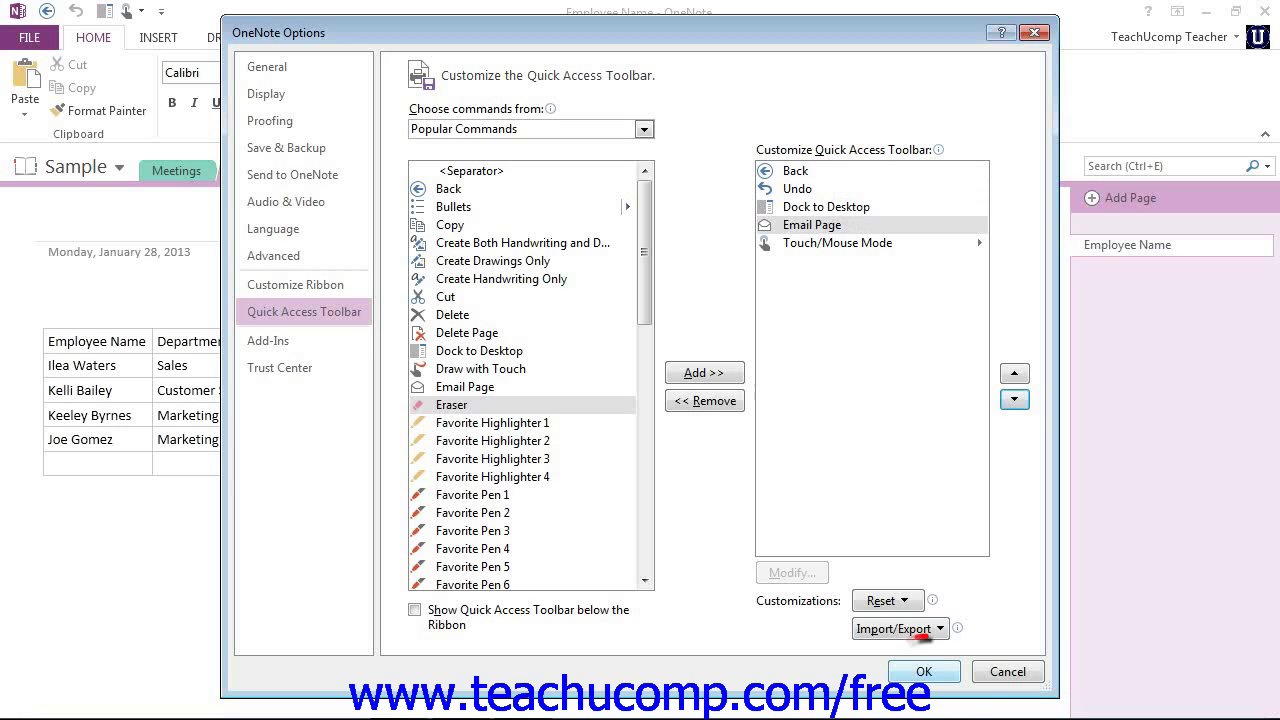
{"action": "key", "text": "Return"}
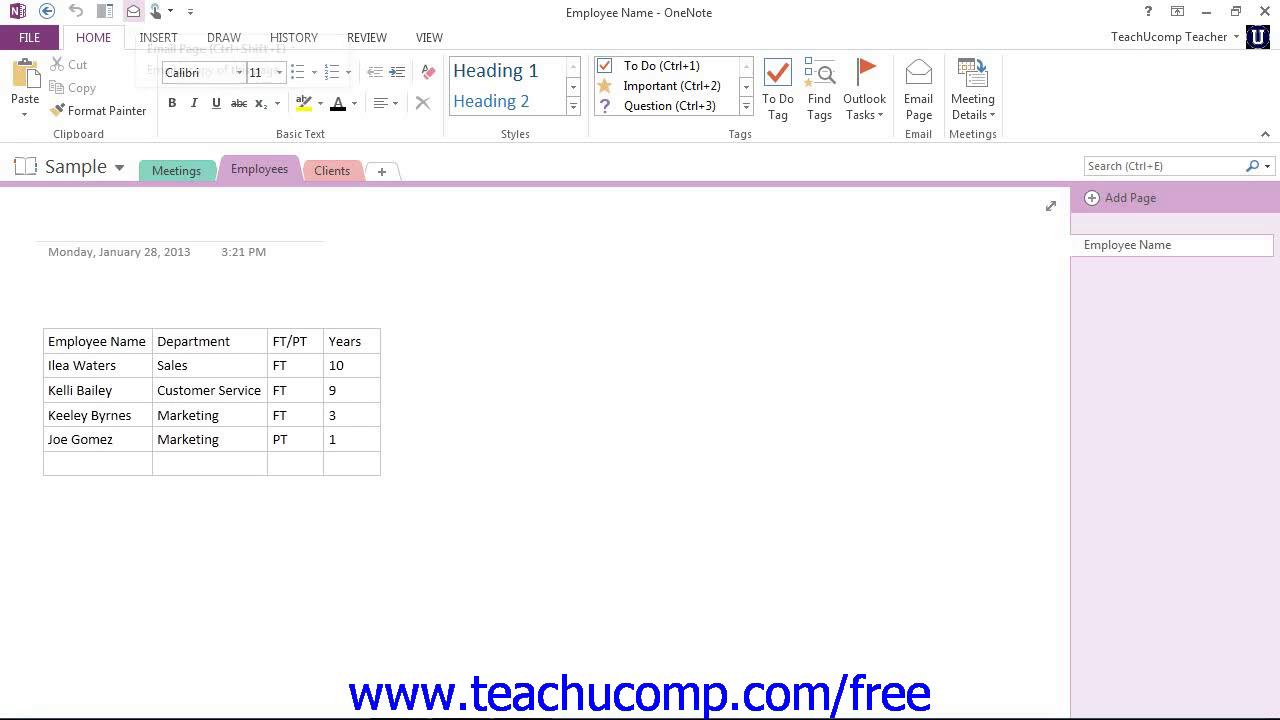
Remove the Email Page command from the Quick Access Toolbar
{"action": "right_click", "coordinate": [133, 12]}
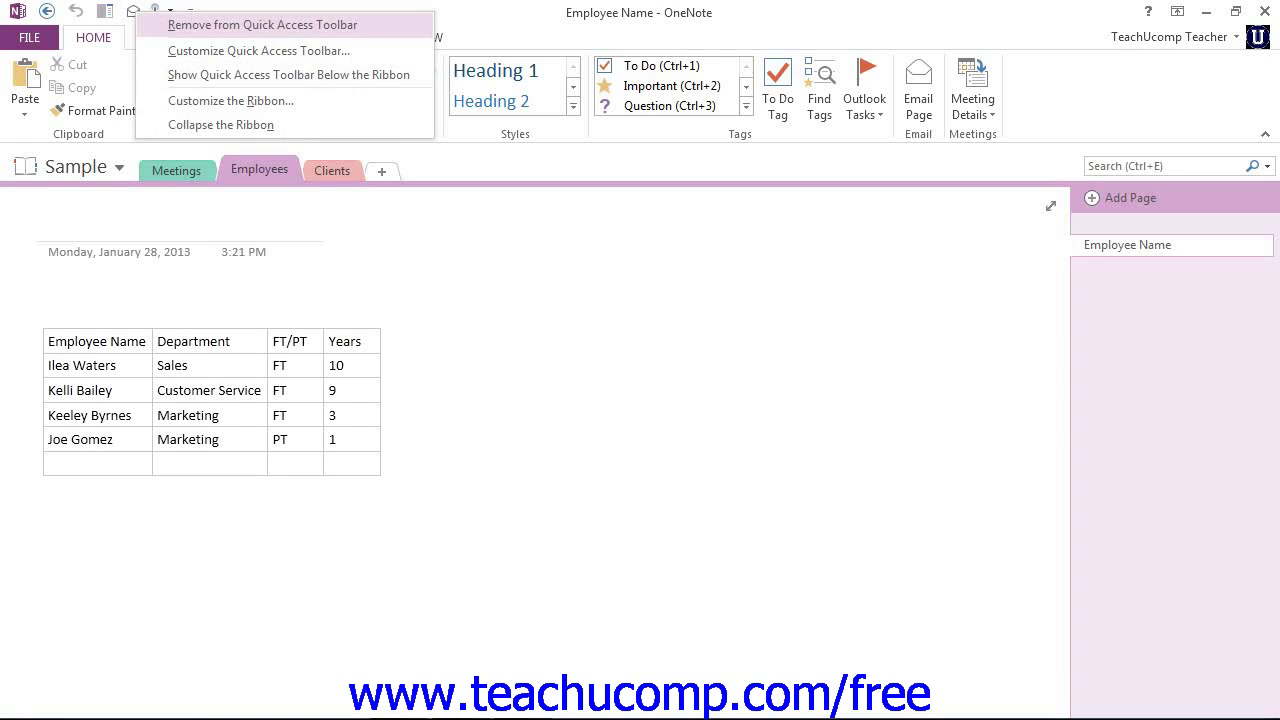
{"action": "left_click", "coordinate": [262, 24]}
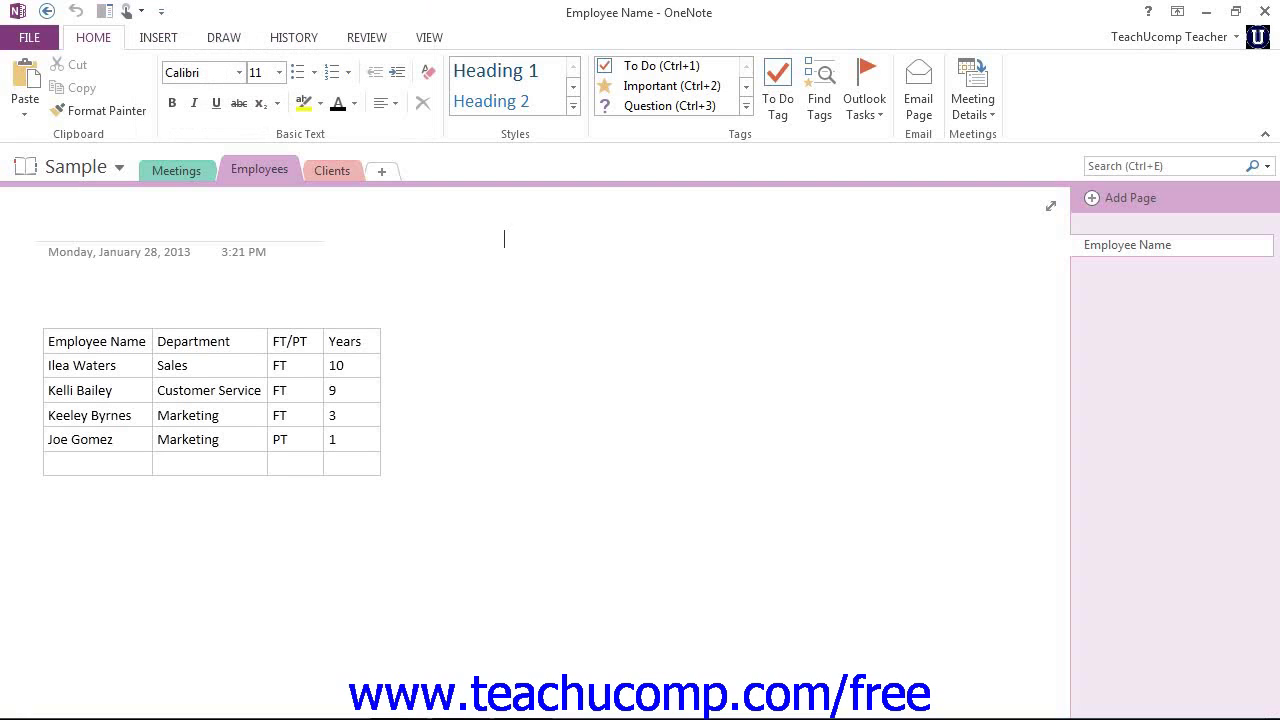